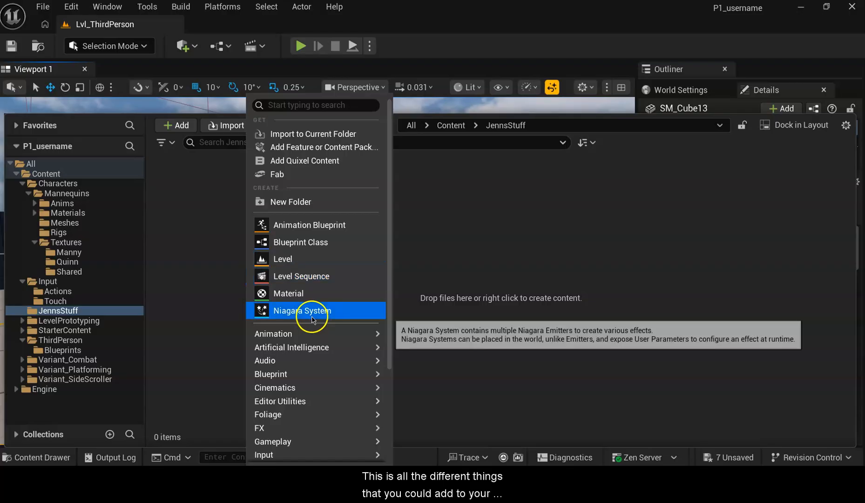
Create an Actor Blueprint class named BP_Flag in the JennsStuff folder and open it for editing.
{"action": "left_click", "coordinate": [338, 246]}
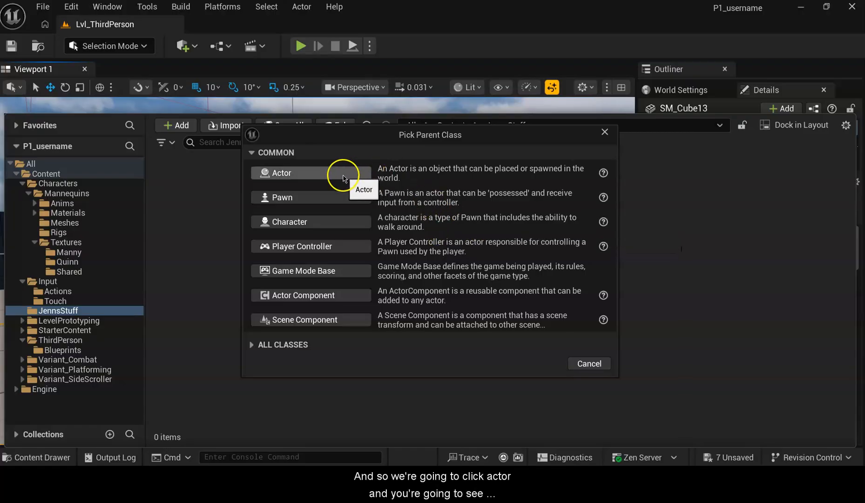
{"action": "left_click", "coordinate": [368, 174]}
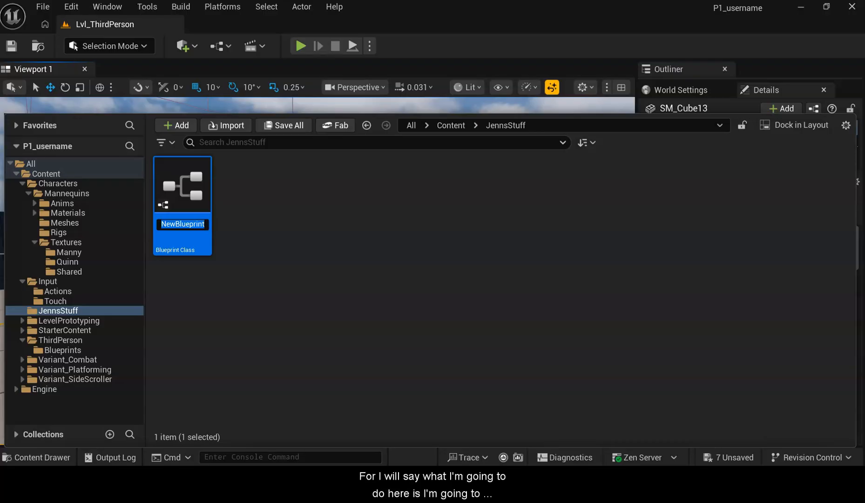
{"action": "key", "text": "BackSpace"}
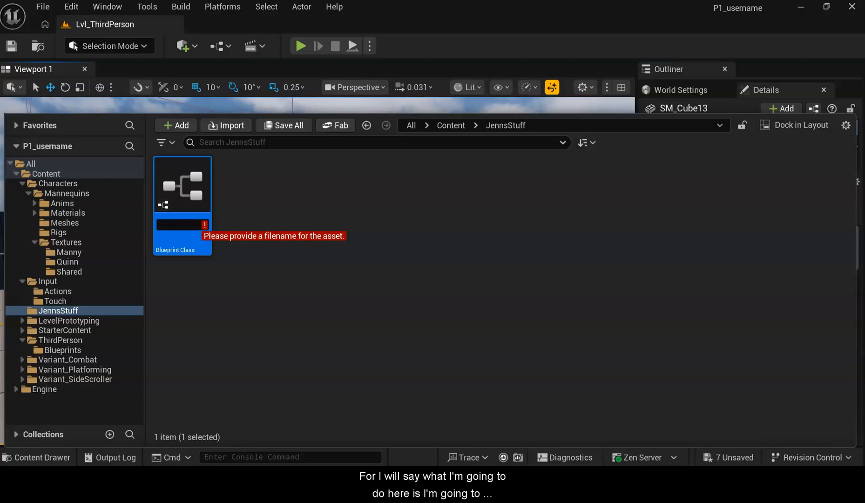
{"action": "type", "text": "BP_"}
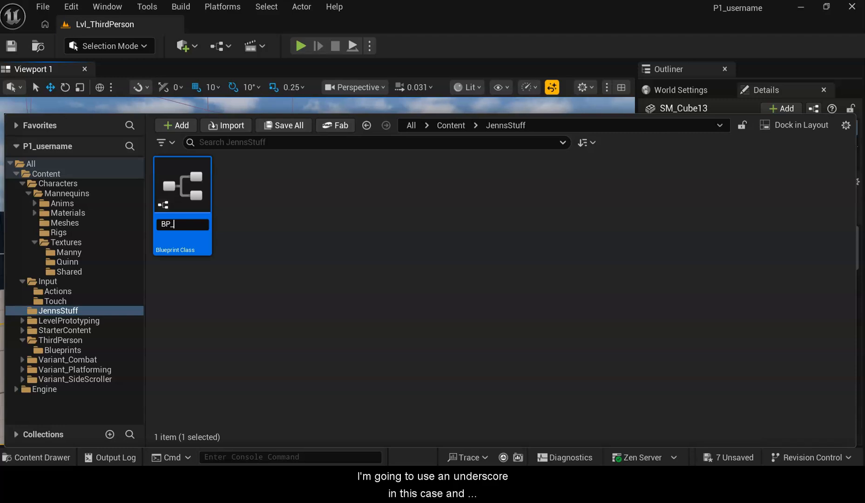
{"action": "key", "text": "Return"}
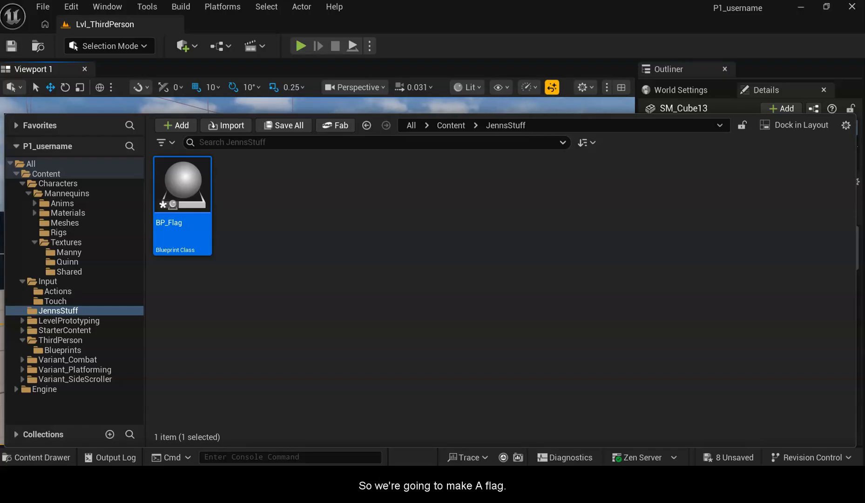
{"action": "double_click", "coordinate": [200, 186]}
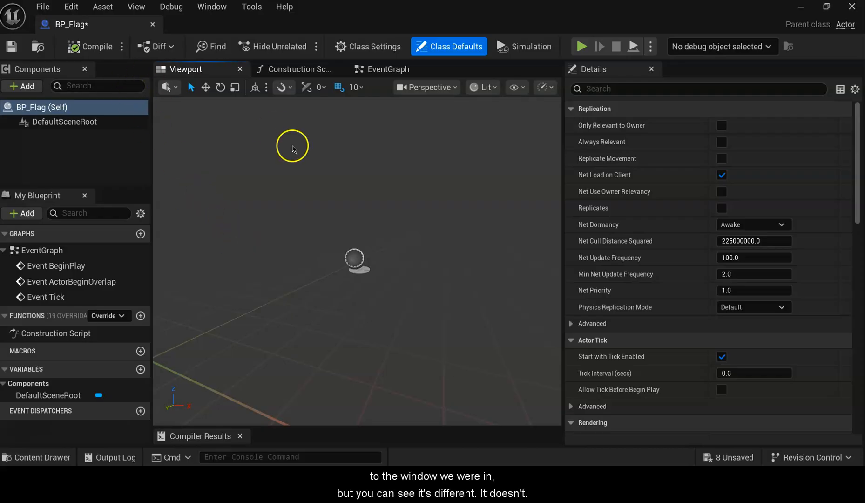
Add a Cylinder component to the BP_Flag blueprint, keeping its default name.
{"action": "mouse_move", "coordinate": [239, 229]}
{"action": "right_mouse_down"}
{"action": "mouse_move", "coordinate": [465, 156]}
{"action": "mouse_move", "coordinate": [232, 126]}
{"action": "mouse_move", "coordinate": [199, 87]}
{"action": "mouse_move", "coordinate": [378, 269]}
{"action": "mouse_move", "coordinate": [398, 267]}
{"action": "mouse_move", "coordinate": [154, 232]}
{"action": "mouse_move", "coordinate": [111, 245]}
{"action": "mouse_move", "coordinate": [111, 231]}
{"action": "right_mouse_up"}
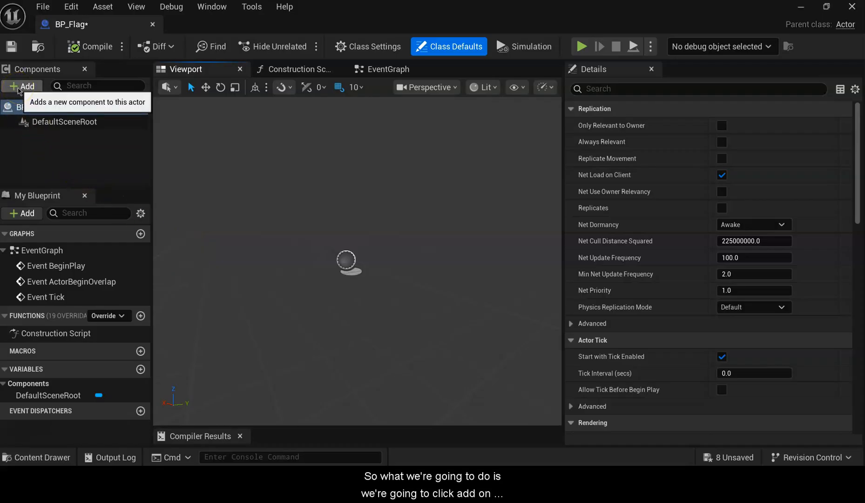
{"action": "left_click", "coordinate": [46, 107]}
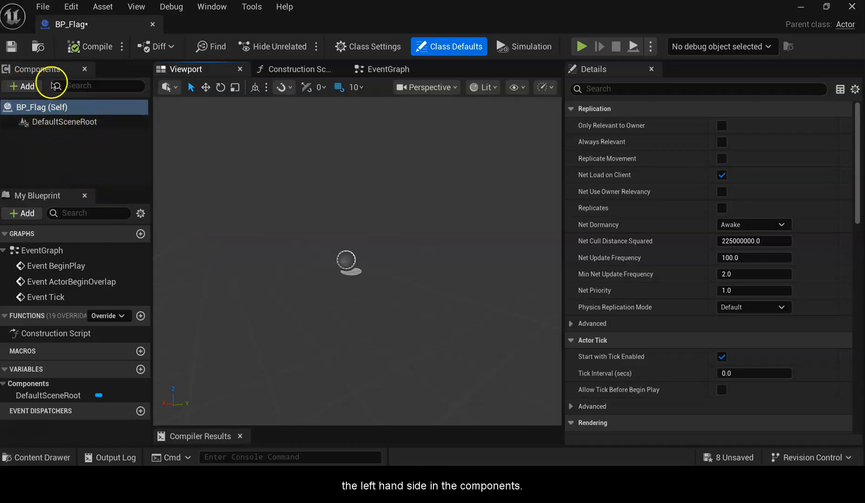
{"action": "left_click", "coordinate": [30, 89]}
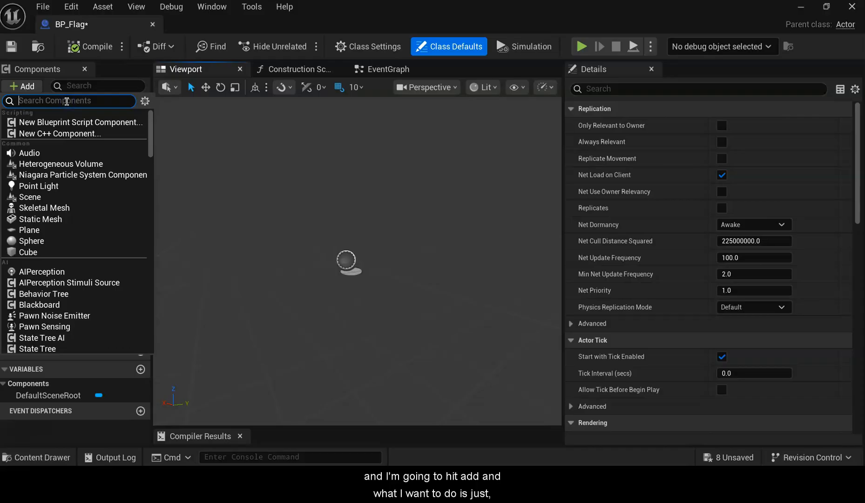
{"action": "left_click", "coordinate": [21, 86]}
{"action": "left_click", "coordinate": [22, 87]}
{"action": "left_click", "coordinate": [67, 123]}
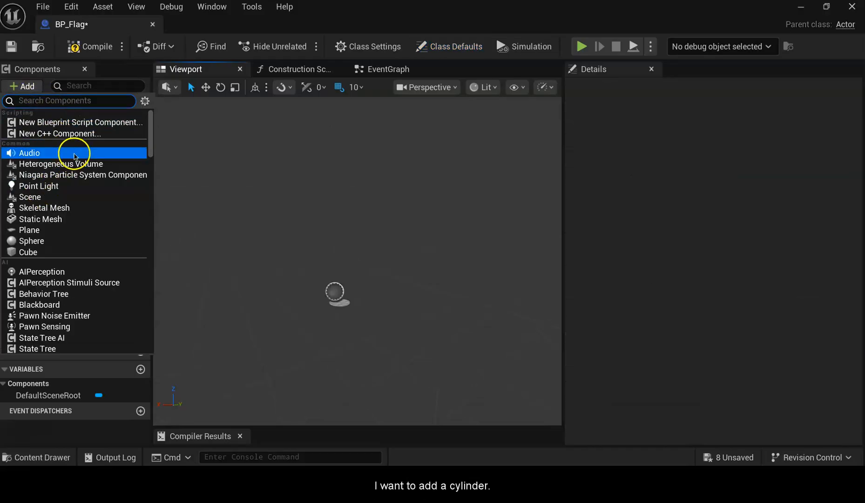
{"action": "type", "text": "cyl"}
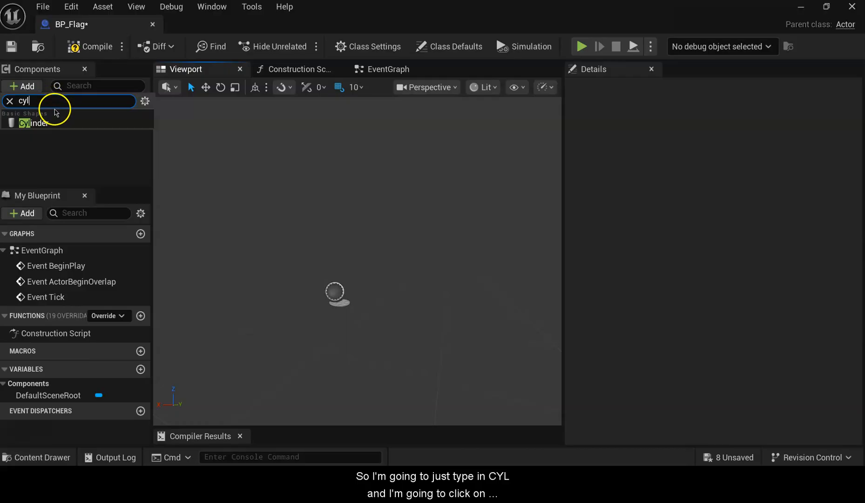
{"action": "left_click", "coordinate": [32, 122]}
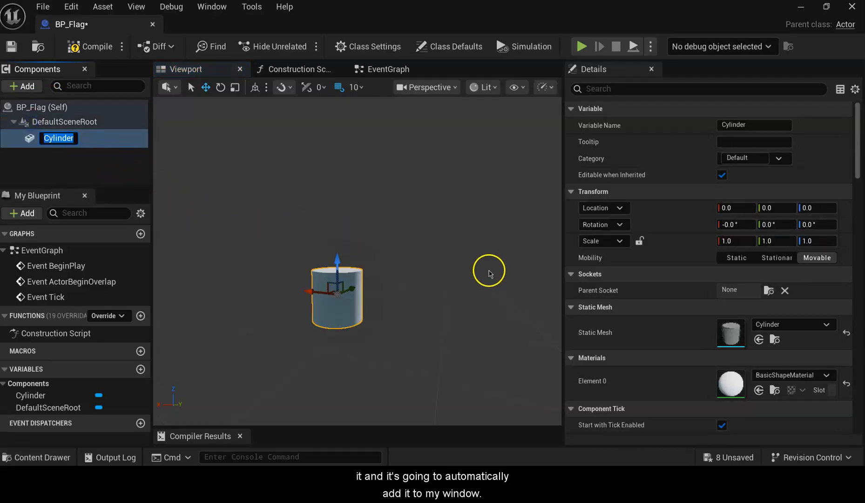
{"action": "left_click", "coordinate": [453, 264]}
Try raising the cylinder to a Z location of 40, and reset its location to the default.
{"action": "mouse_move", "coordinate": [454, 264]}
{"action": "right_mouse_down"}
{"action": "mouse_move", "coordinate": [280, 258]}
{"action": "mouse_move", "coordinate": [456, 274]}
{"action": "right_mouse_up"}
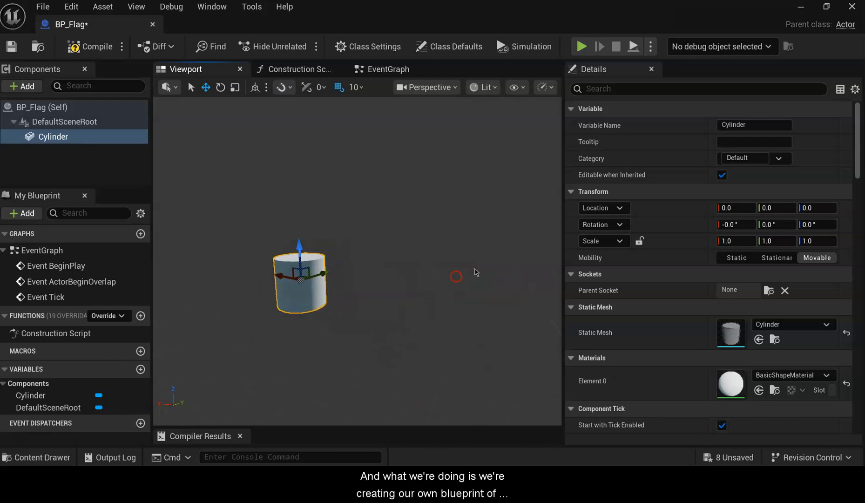
{"action": "right_click_drag", "start_coordinate": [537, 259], "coordinate": [541, 286]}
{"action": "right_click_drag", "start_coordinate": [529, 258], "coordinate": [524, 260]}
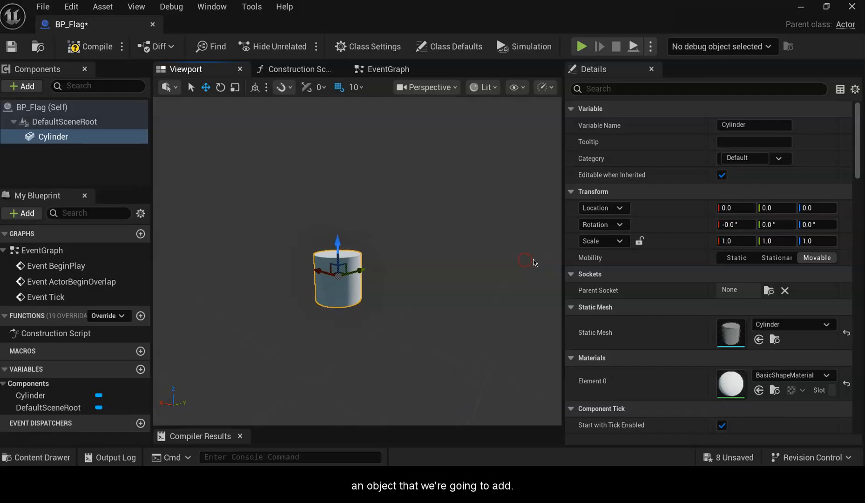
{"action": "left_click", "coordinate": [508, 270]}
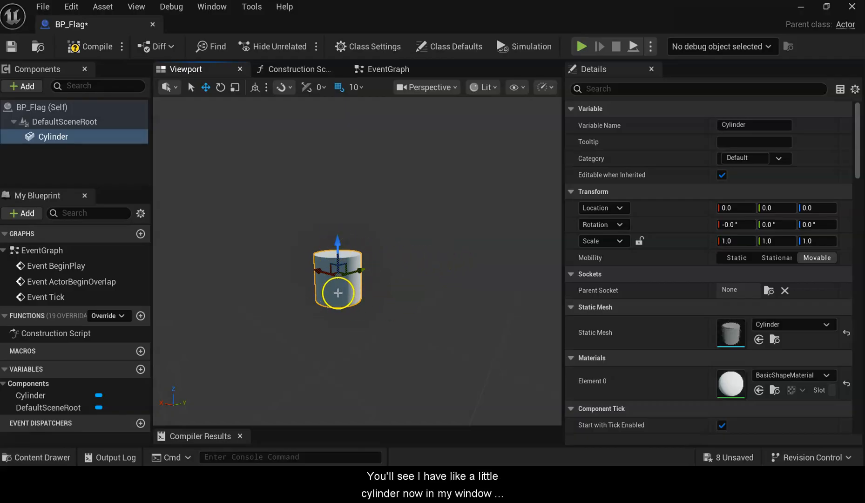
{"action": "right_click_drag", "start_coordinate": [366, 286], "coordinate": [438, 303]}
{"action": "key", "text": "s"}
{"action": "key", "text": "w"}
{"action": "key", "text": "a"}
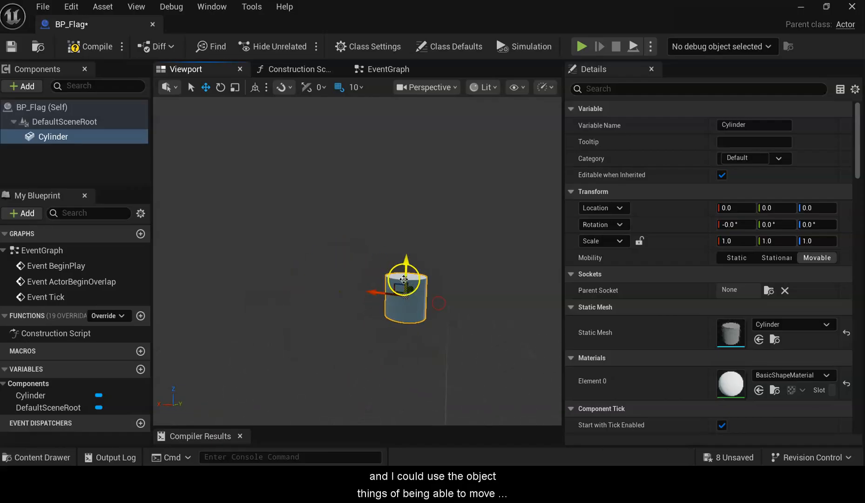
{"action": "mouse_move", "coordinate": [410, 259]}
{"action": "left_mouse_down"}
{"action": "mouse_move", "coordinate": [427, 209]}
{"action": "mouse_move", "coordinate": [418, 262]}
{"action": "left_mouse_up"}
{"action": "right_click_drag", "start_coordinate": [418, 262], "coordinate": [384, 275]}
{"action": "mouse_move", "coordinate": [400, 261]}
{"action": "left_mouse_down"}
{"action": "mouse_move", "coordinate": [412, 242]}
{"action": "mouse_move", "coordinate": [404, 270]}
{"action": "mouse_move", "coordinate": [405, 248]}
{"action": "left_mouse_up"}
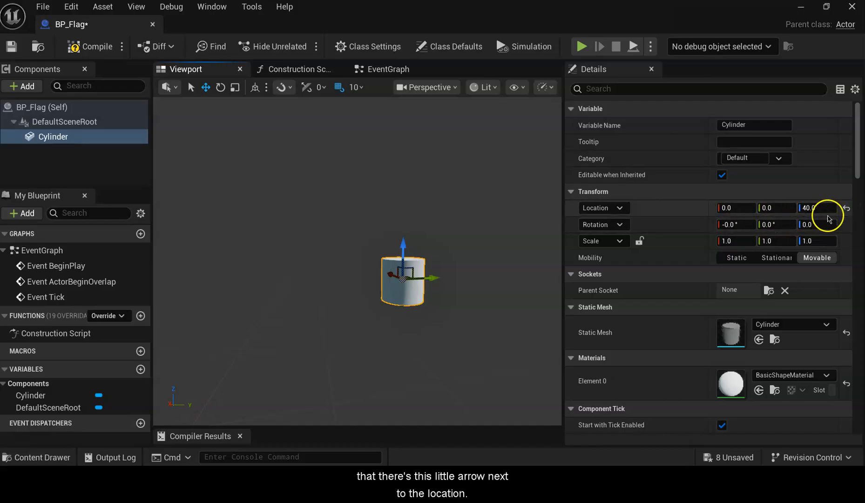
{"action": "left_click", "coordinate": [847, 209]}
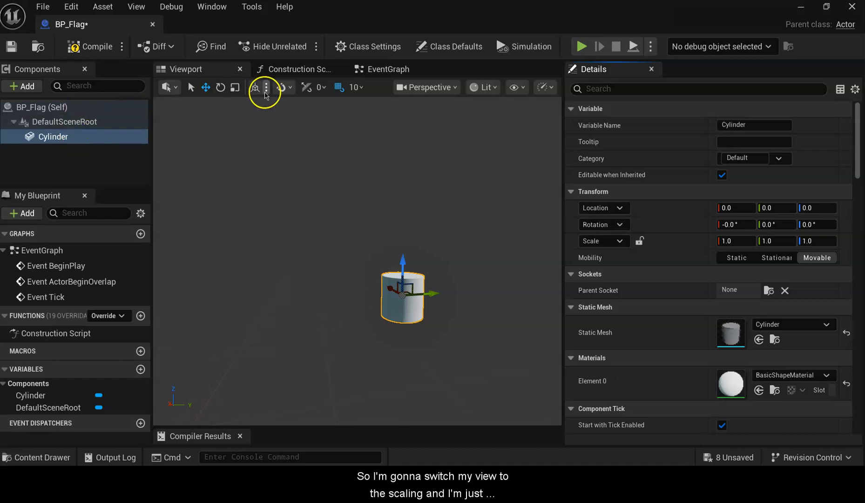
Stretch the cylinder vertically into a tall pole with a Z scale of 9.0.
{"action": "left_click", "coordinate": [236, 89]}
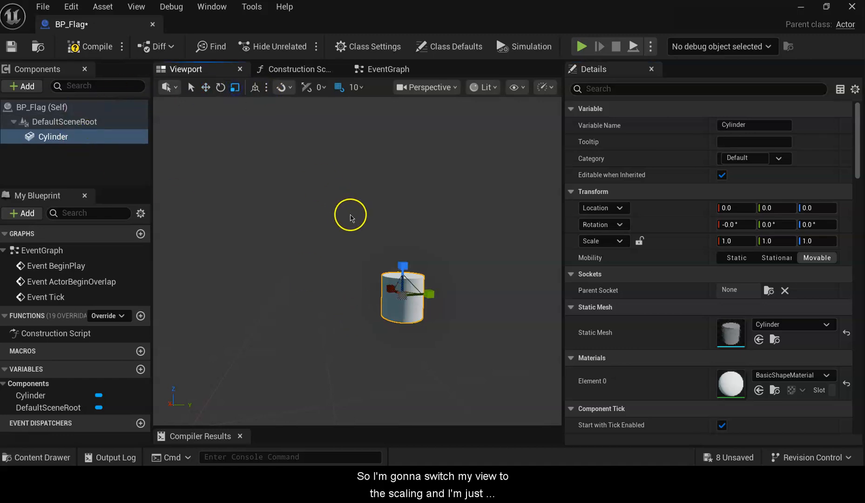
{"action": "left_click_drag", "start_coordinate": [404, 262], "coordinate": [384, 70]}
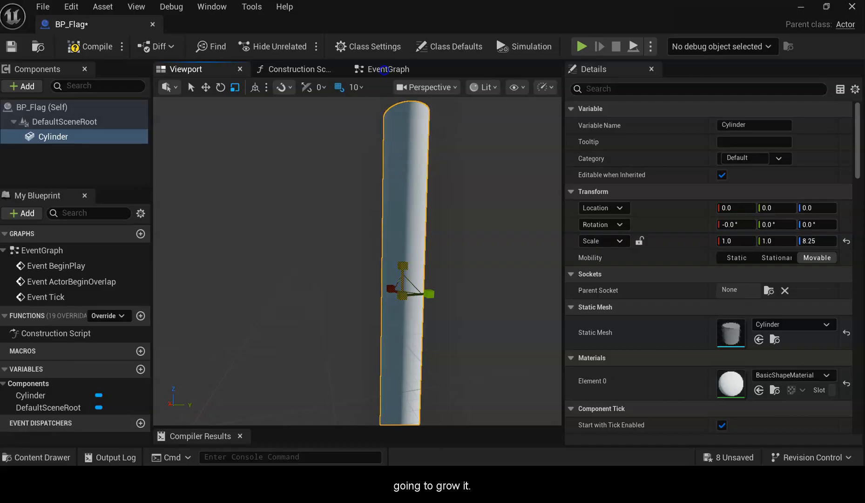
{"action": "scroll", "coordinate": [428, 380], "scroll_direction": "down", "scroll_amount": 4}
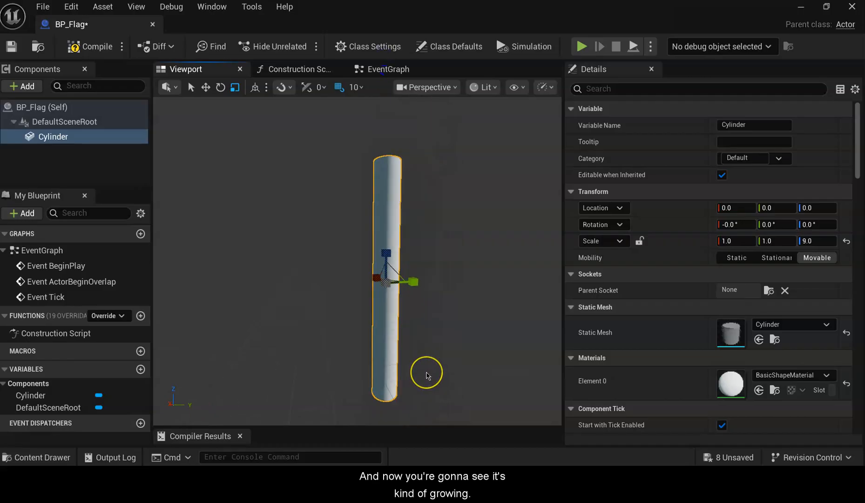
Thin the pole by scaling the cylinder to 0.5 along both X and Y.
{"action": "right_click_drag", "start_coordinate": [428, 386], "coordinate": [394, 390]}
{"action": "key", "text": "w"}
{"action": "key", "text": "s"}
{"action": "left_click_drag", "start_coordinate": [386, 289], "coordinate": [373, 289]}
{"action": "right_click_drag", "start_coordinate": [461, 340], "coordinate": [387, 340]}
{"action": "key", "text": "d"}
{"action": "left_click_drag", "start_coordinate": [425, 278], "coordinate": [414, 278]}
{"action": "key", "text": "d"}
{"action": "mouse_move", "coordinate": [447, 277]}
{"action": "right_mouse_down"}
{"action": "mouse_move", "coordinate": [433, 293]}
{"action": "mouse_move", "coordinate": [408, 298]}
{"action": "mouse_move", "coordinate": [382, 257]}
{"action": "mouse_move", "coordinate": [302, 251]}
{"action": "mouse_move", "coordinate": [289, 263]}
{"action": "mouse_move", "coordinate": [303, 282]}
{"action": "mouse_move", "coordinate": [422, 286]}
{"action": "mouse_move", "coordinate": [470, 277]}
{"action": "mouse_move", "coordinate": [457, 272]}
{"action": "mouse_move", "coordinate": [453, 283]}
{"action": "mouse_move", "coordinate": [453, 276]}
{"action": "right_mouse_up"}
{"action": "key", "text": "a"}
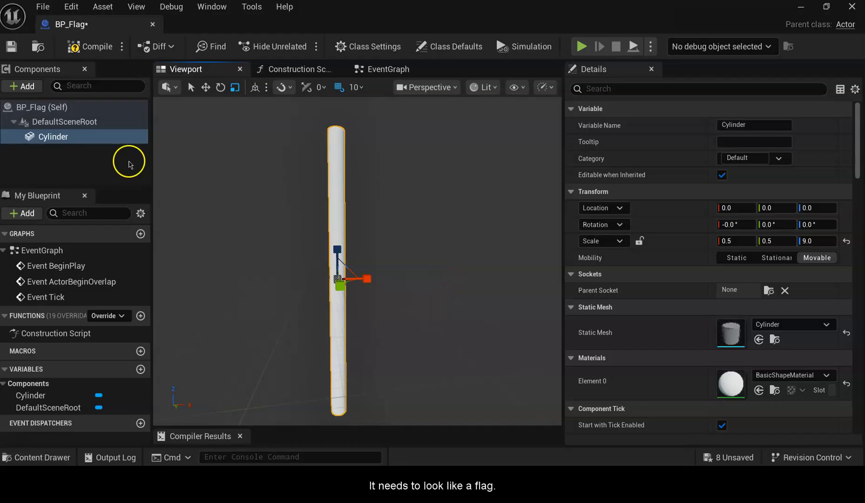
Add a Plane component under the cylinder to serve as the flag, keeping its default name.
{"action": "left_click", "coordinate": [24, 87]}
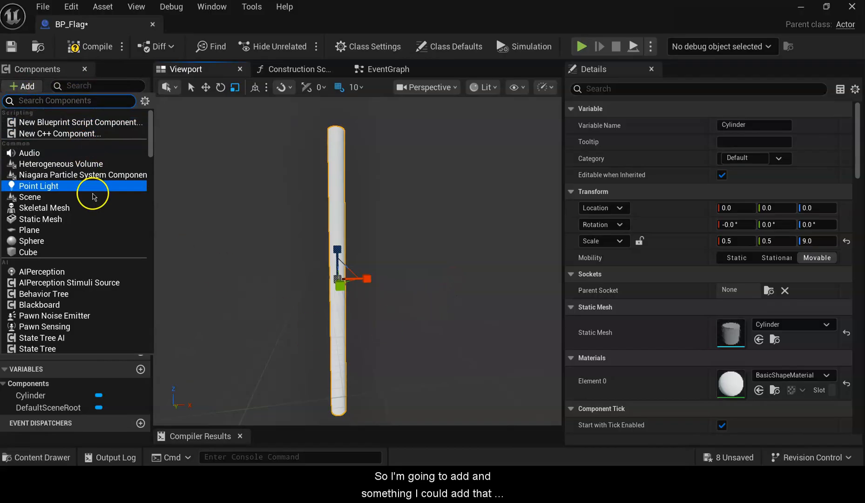
{"action": "left_click", "coordinate": [90, 231]}
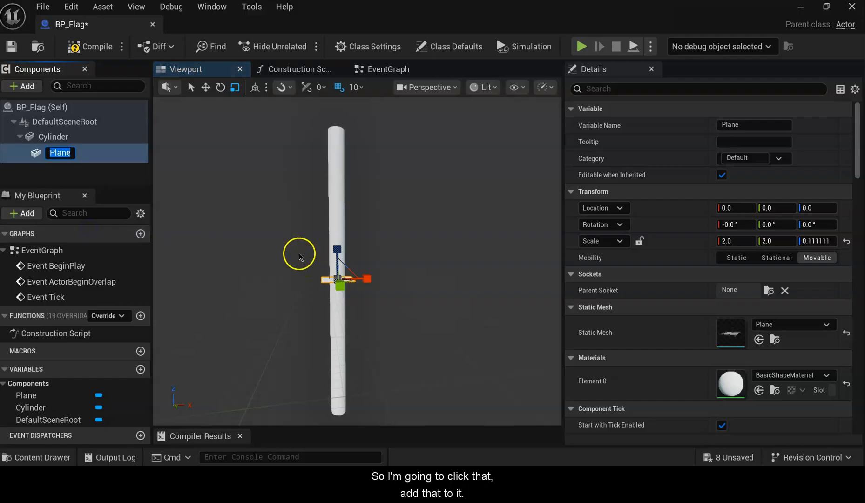
{"action": "left_click", "coordinate": [103, 175]}
Rotate the plane about 90 degrees around X so it stands upright against the pole.
{"action": "right_click_drag", "start_coordinate": [430, 305], "coordinate": [370, 298]}
{"action": "key", "text": "d"}
{"action": "left_click", "coordinate": [361, 297]}
{"action": "right_click_drag", "start_coordinate": [439, 321], "coordinate": [541, 329]}
{"action": "key", "text": "a"}
{"action": "key", "text": "a"}
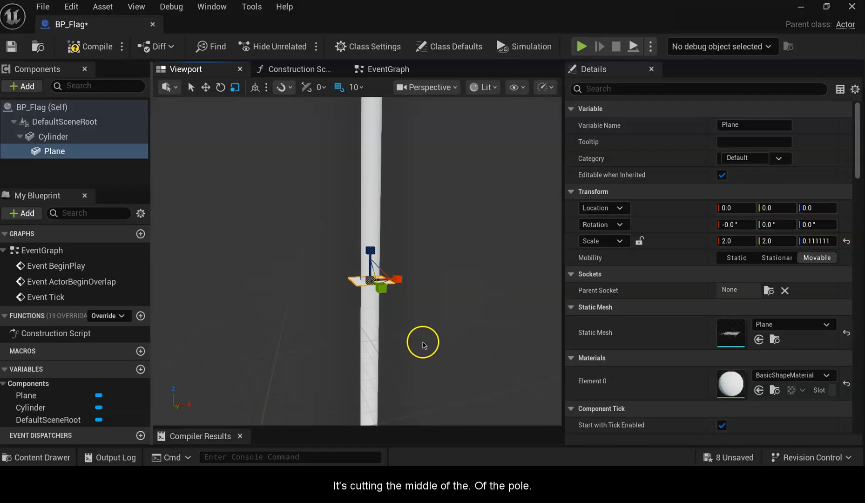
{"action": "right_click_drag", "start_coordinate": [421, 328], "coordinate": [405, 321]}
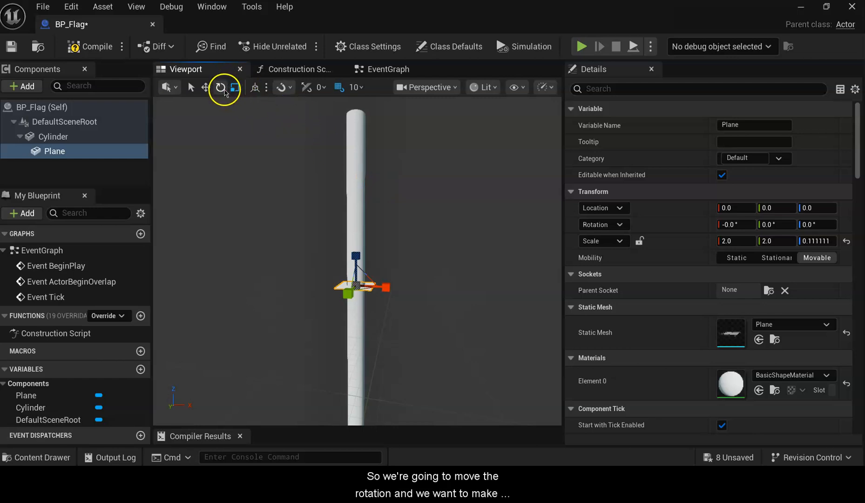
{"action": "left_click", "coordinate": [221, 87]}
{"action": "left_click_drag", "start_coordinate": [347, 251], "coordinate": [361, 269]}
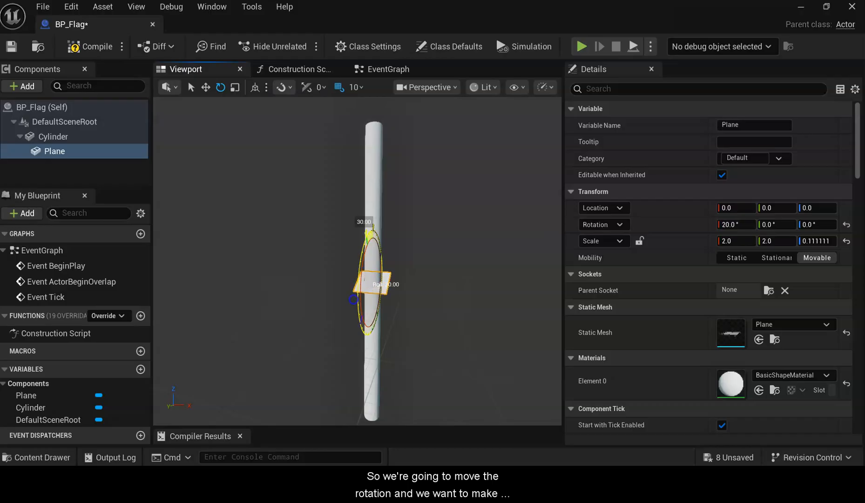
{"action": "left_click_drag", "start_coordinate": [362, 372], "coordinate": [365, 381]}
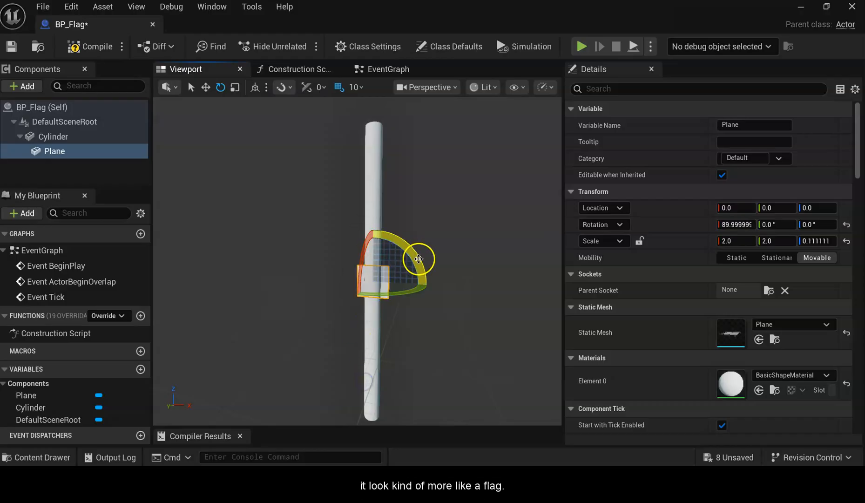
{"action": "left_click_drag", "start_coordinate": [420, 266], "coordinate": [414, 264]}
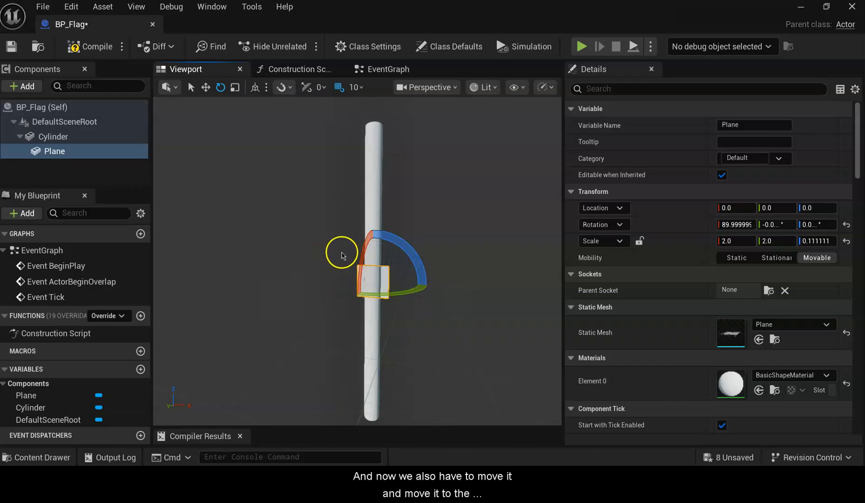
Move the plane sideways to an X location of 120 and raise it near the top of the pole.
{"action": "key", "text": "r"}
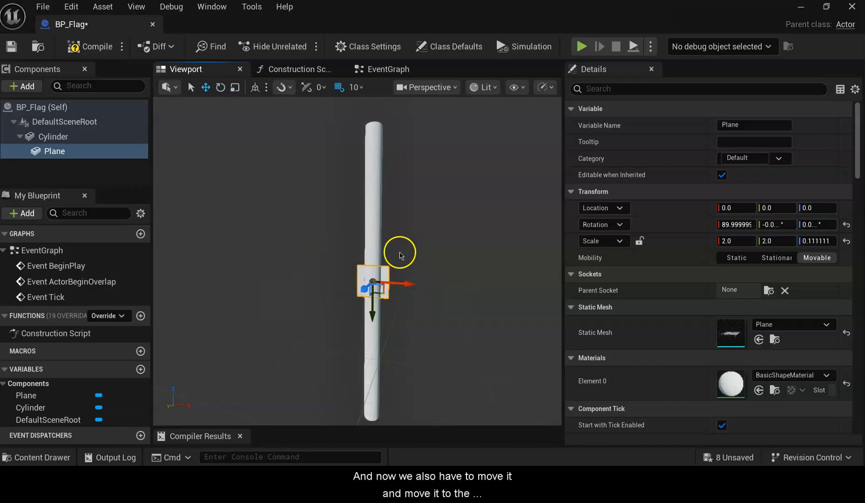
{"action": "left_click_drag", "start_coordinate": [410, 285], "coordinate": [438, 276]}
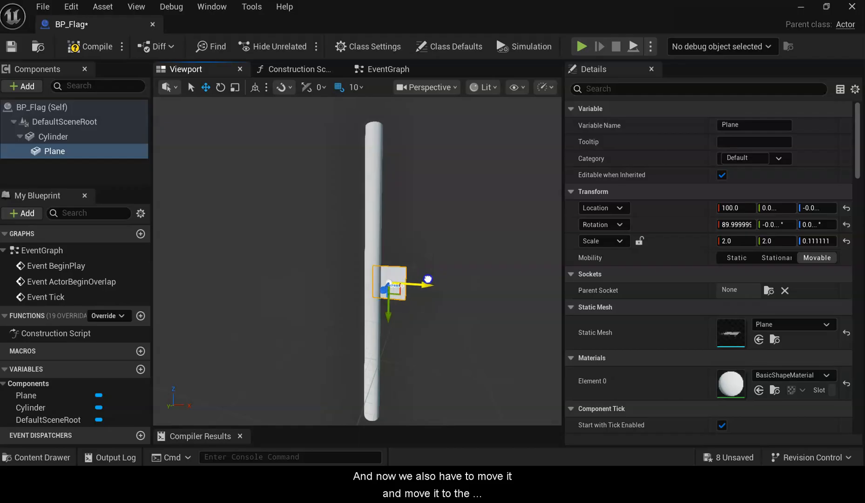
{"action": "left_click_drag", "start_coordinate": [392, 315], "coordinate": [411, 192]}
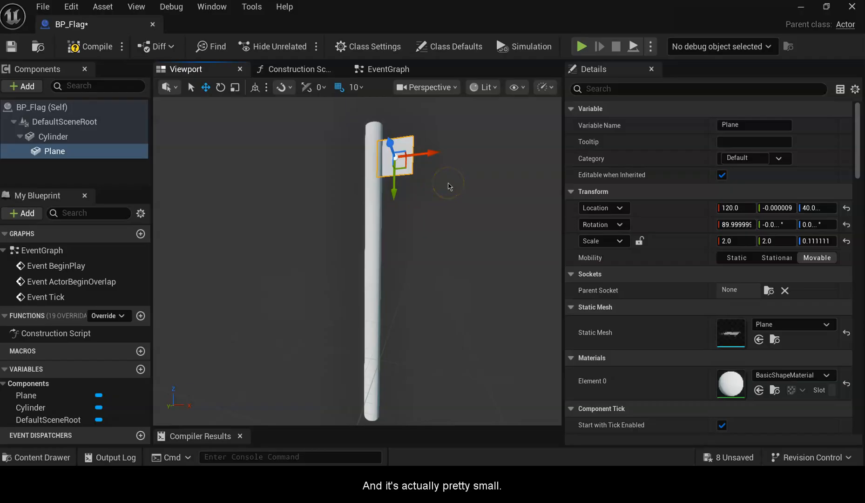
Enlarge the flag plane to a scale of 3.5 in X and 3.25 in Y.
{"action": "key", "text": "r"}
{"action": "left_click_drag", "start_coordinate": [439, 152], "coordinate": [459, 147]}
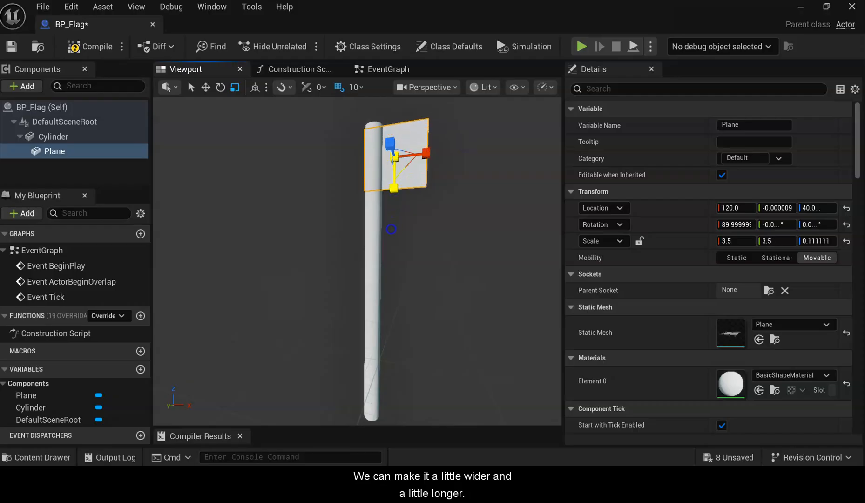
{"action": "left_click_drag", "start_coordinate": [395, 188], "coordinate": [398, 183]}
{"action": "left_click_drag", "start_coordinate": [443, 213], "coordinate": [460, 205]}
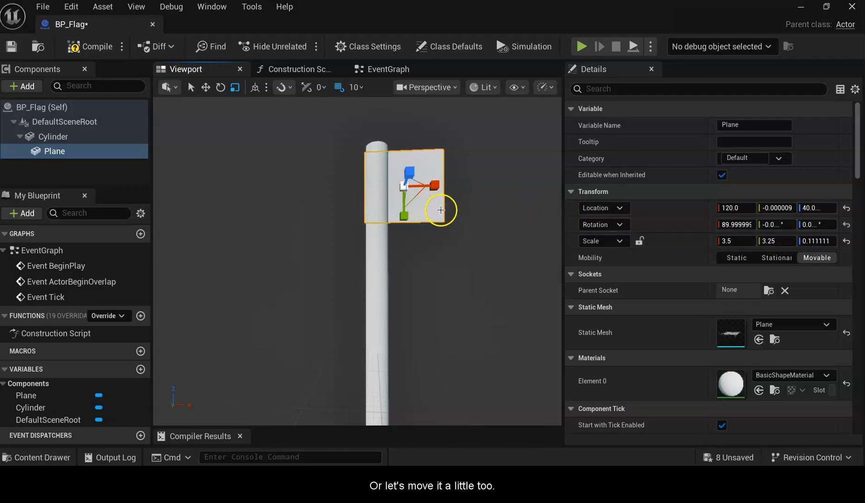
Shift the flag plane outward along X, away from the pole, and clear the selection.
{"action": "left_click_drag", "start_coordinate": [445, 185], "coordinate": [464, 185]}
{"action": "mouse_move", "coordinate": [509, 231]}
{"action": "right_mouse_down"}
{"action": "mouse_move", "coordinate": [408, 220]}
{"action": "mouse_move", "coordinate": [351, 223]}
{"action": "mouse_move", "coordinate": [349, 232]}
{"action": "mouse_move", "coordinate": [517, 218]}
{"action": "mouse_move", "coordinate": [456, 236]}
{"action": "mouse_move", "coordinate": [392, 216]}
{"action": "mouse_move", "coordinate": [512, 236]}
{"action": "right_mouse_up"}
{"action": "left_click", "coordinate": [473, 233]}
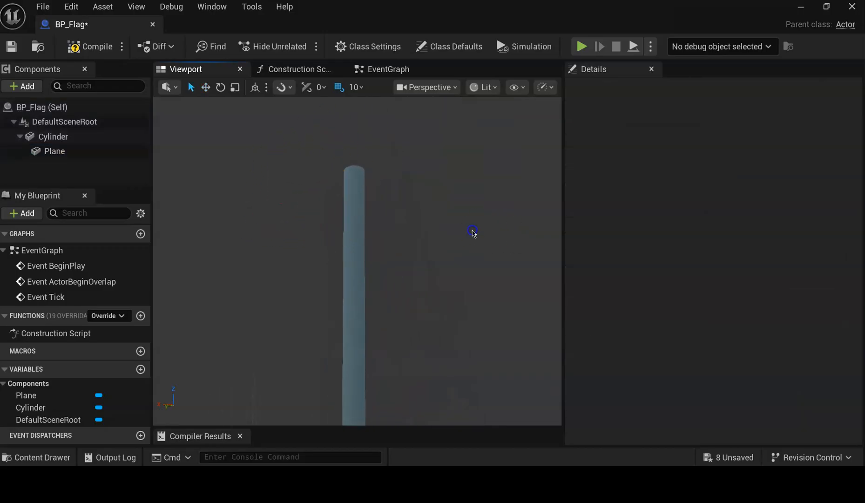
Select the flag plane near the top of the pole and assign it the BoneWeightMaterial.
{"action": "left_click", "coordinate": [346, 210]}
{"action": "left_click", "coordinate": [310, 206]}
{"action": "right_click_drag", "start_coordinate": [338, 220], "coordinate": [576, 231]}
{"action": "left_click", "coordinate": [381, 248]}
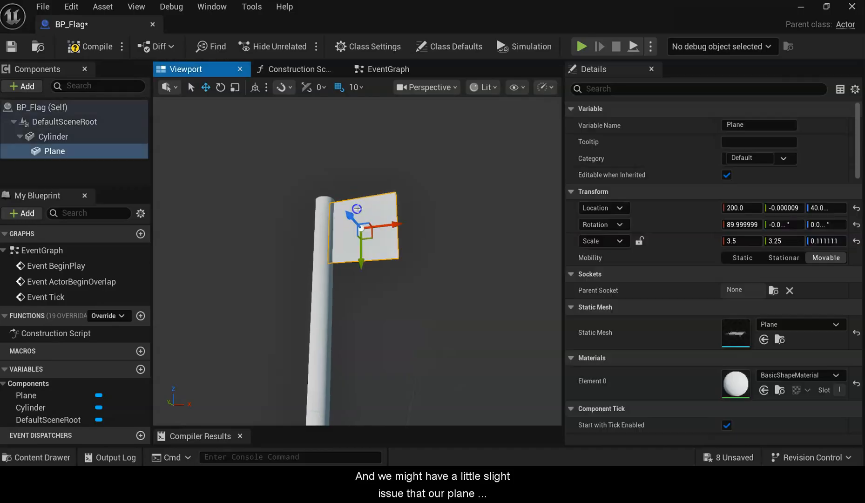
{"action": "right_click_drag", "start_coordinate": [410, 278], "coordinate": [433, 280]}
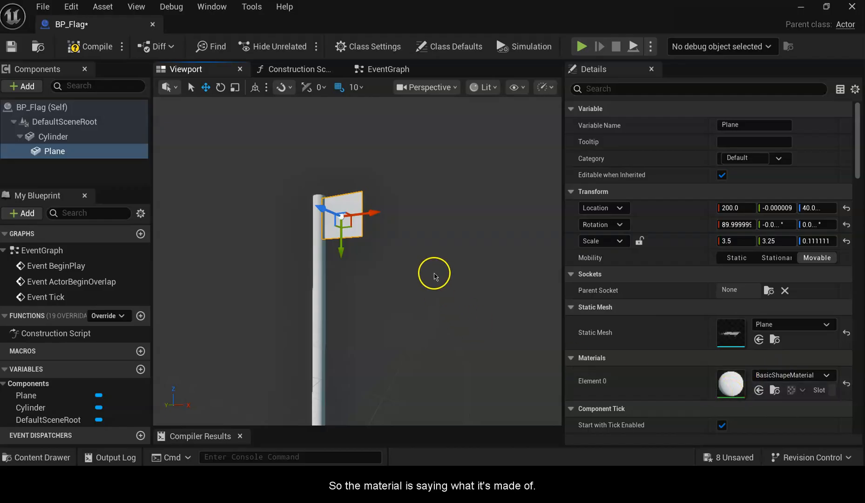
{"action": "left_click", "coordinate": [776, 374]}
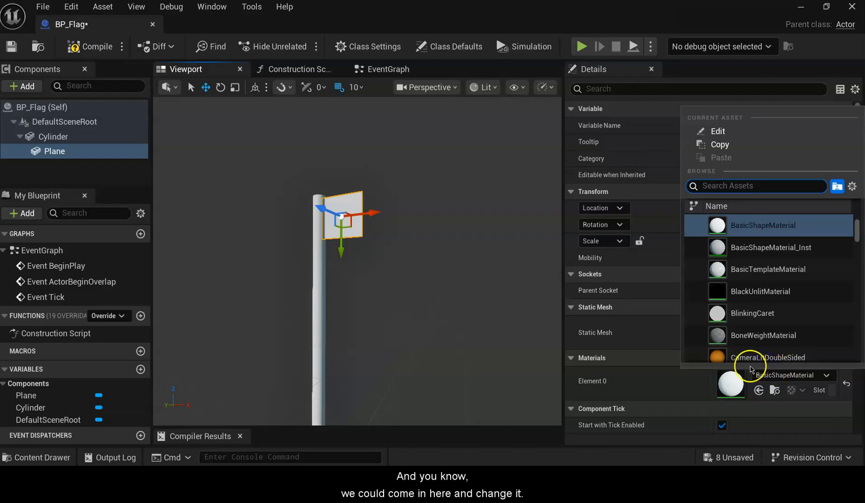
{"action": "left_click", "coordinate": [720, 335]}
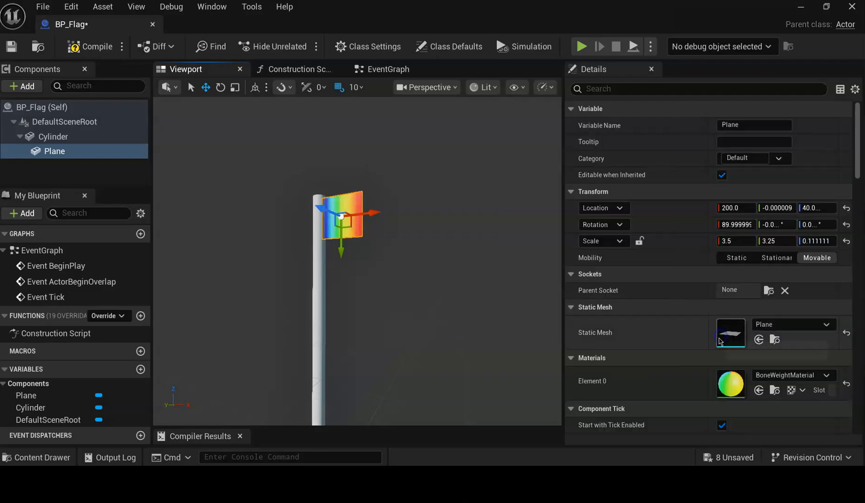
Select the cylinder that forms the flagpole.
{"action": "right_click_drag", "start_coordinate": [453, 350], "coordinate": [456, 300]}
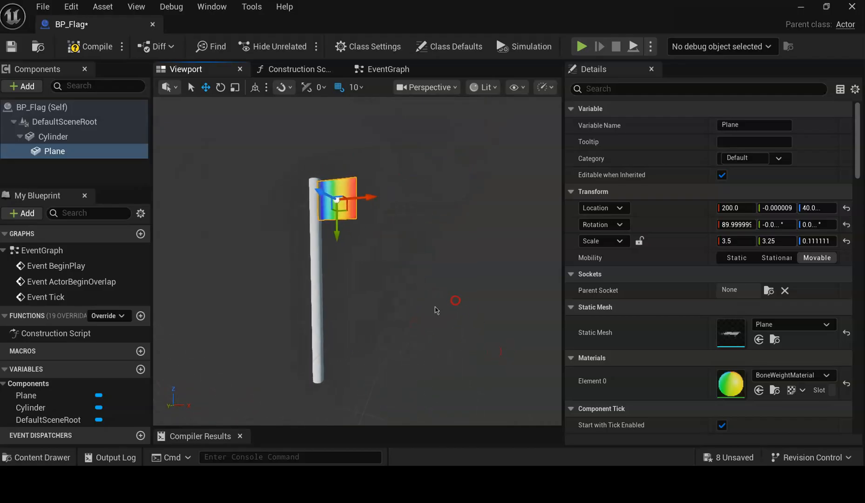
{"action": "left_click", "coordinate": [315, 297]}
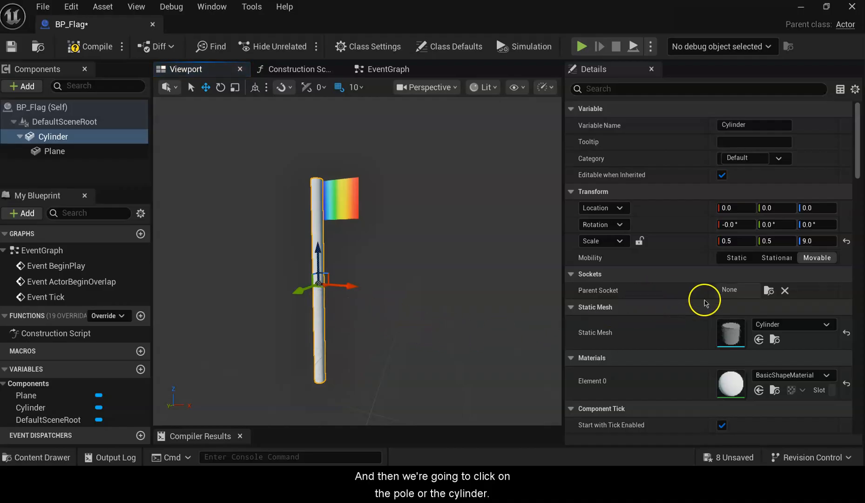
{"action": "left_click", "coordinate": [807, 324]}
{"action": "scroll", "coordinate": [828, 259], "scroll_direction": "down", "scroll_amount": 3}
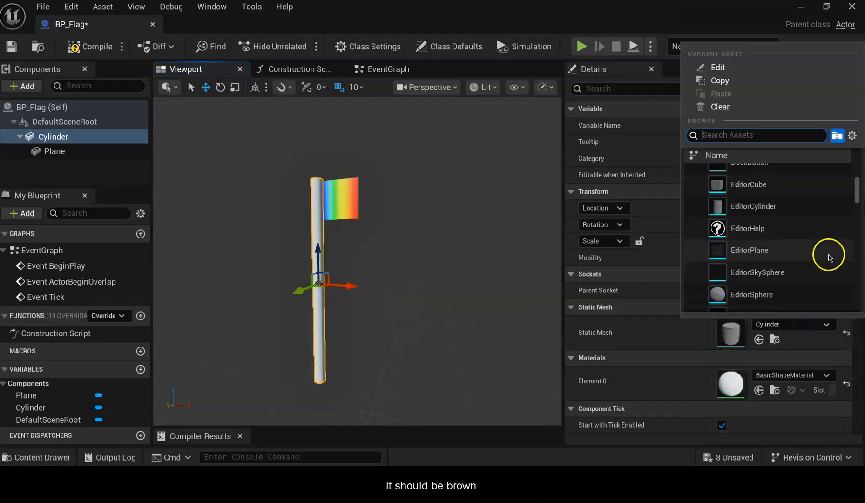
{"action": "type", "text": "b"}
{"action": "type", "text": "o"}
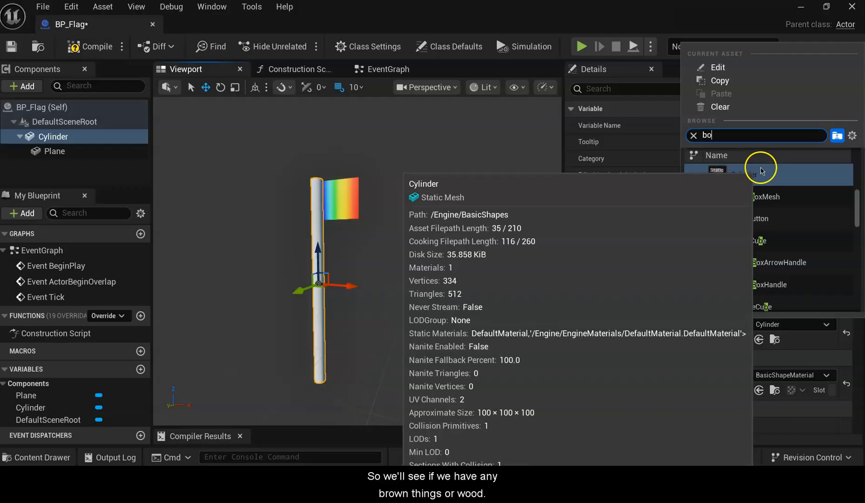
{"action": "type", "text": "w"}
{"action": "left_click_drag", "start_coordinate": [733, 136], "coordinate": [671, 137]}
{"action": "type", "text": "wood"}
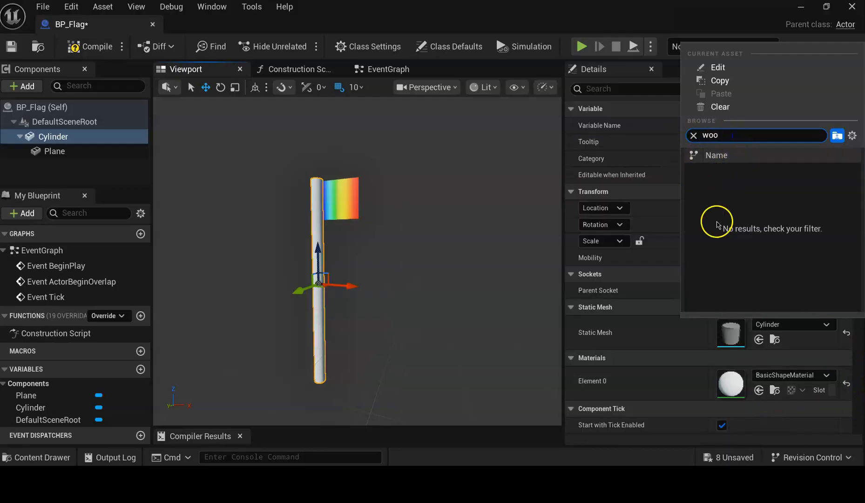
{"action": "left_click", "coordinate": [737, 143]}
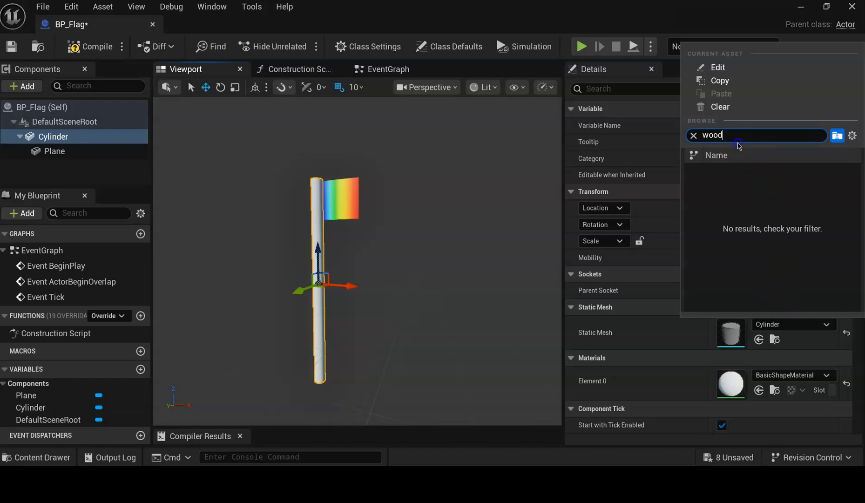
{"action": "left_click", "coordinate": [692, 135]}
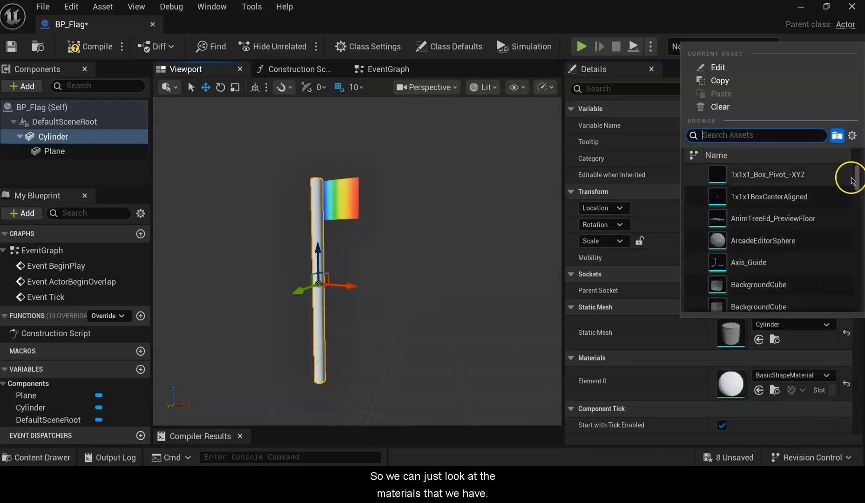
{"action": "left_click", "coordinate": [800, 351]}
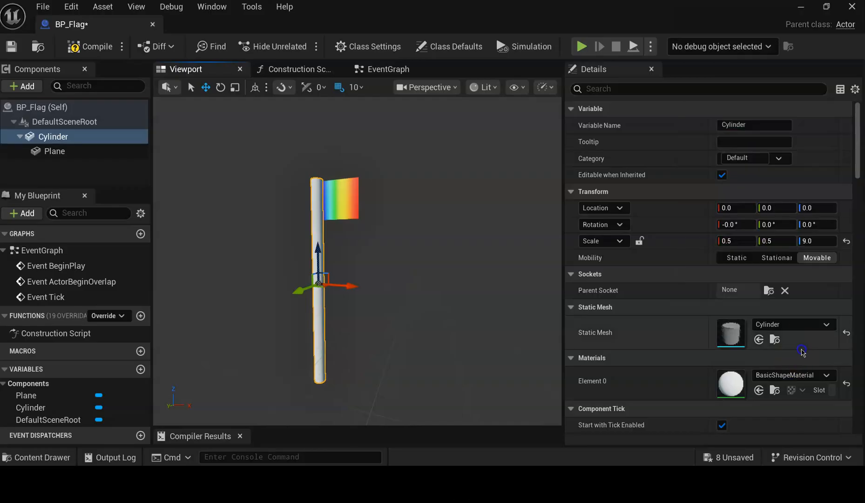
Assign the CameraLitDoubleSided material to the pole cylinder and select the flag plane again.
{"action": "left_click", "coordinate": [824, 377]}
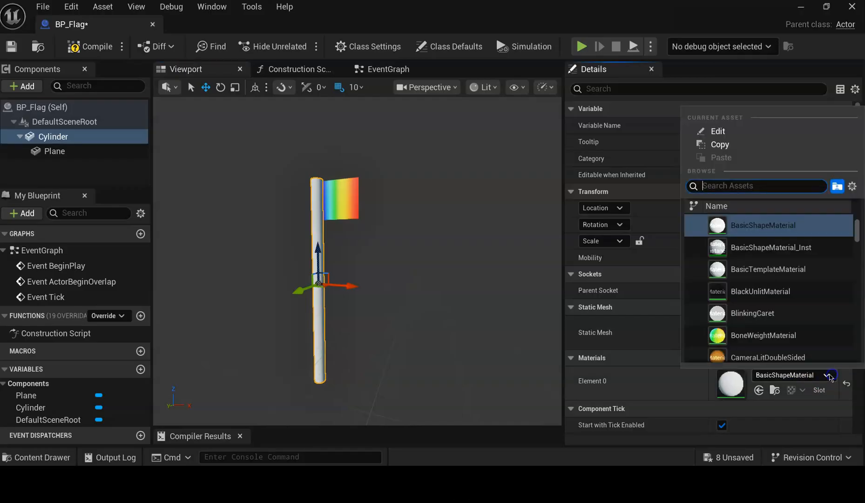
{"action": "left_click", "coordinate": [729, 360]}
{"action": "right_click_drag", "start_coordinate": [515, 313], "coordinate": [485, 305]}
{"action": "left_click", "coordinate": [401, 222]}
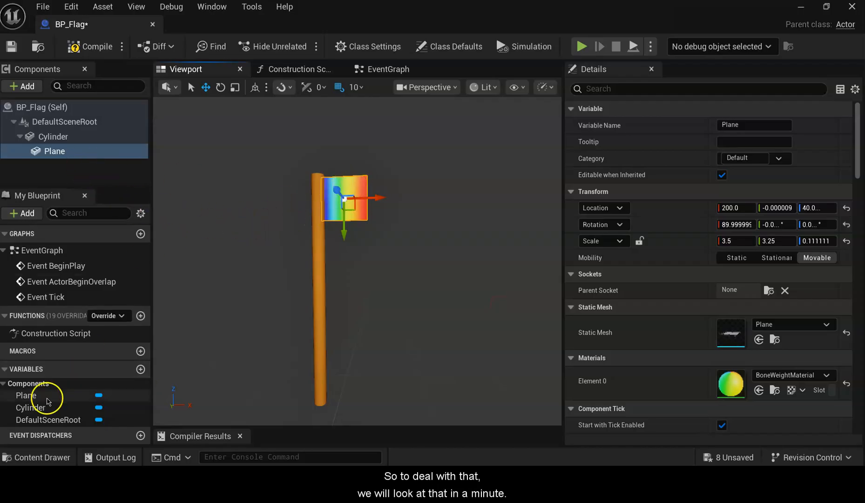
Save all the unsaved content in the project, including BP_Flag, with every listed asset kept selected.
{"action": "right_click_drag", "start_coordinate": [427, 336], "coordinate": [414, 345]}
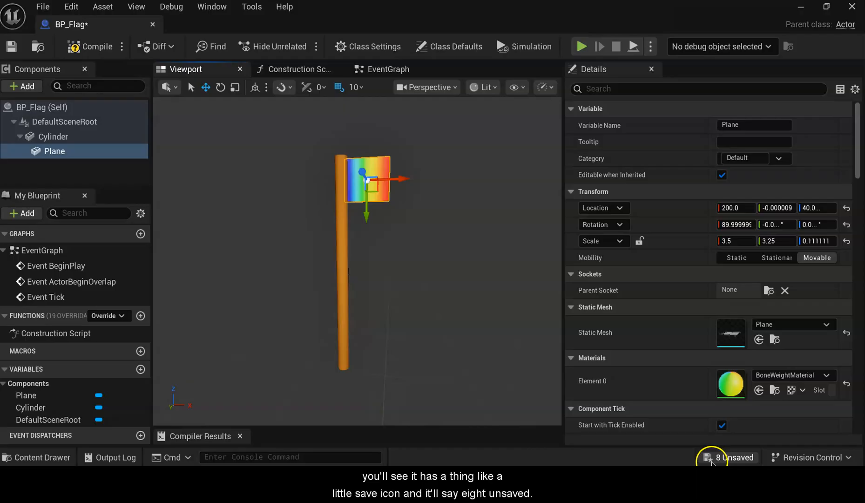
{"action": "left_click", "coordinate": [735, 457]}
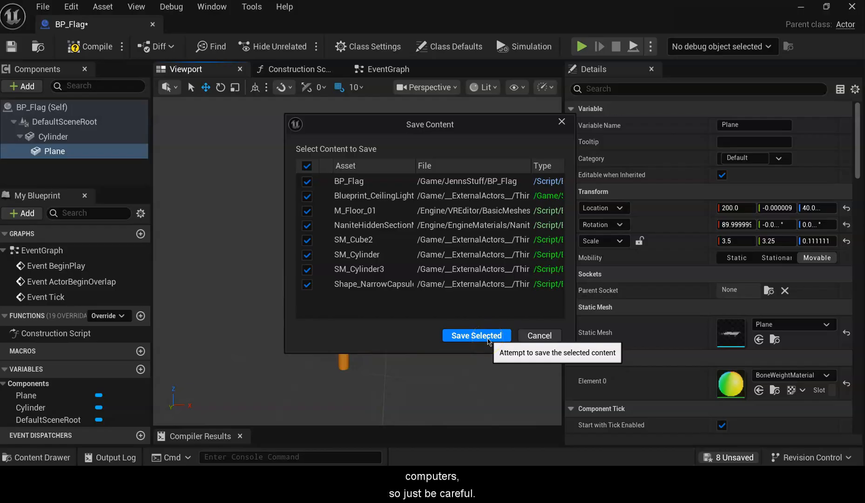
{"action": "left_click", "coordinate": [488, 340]}
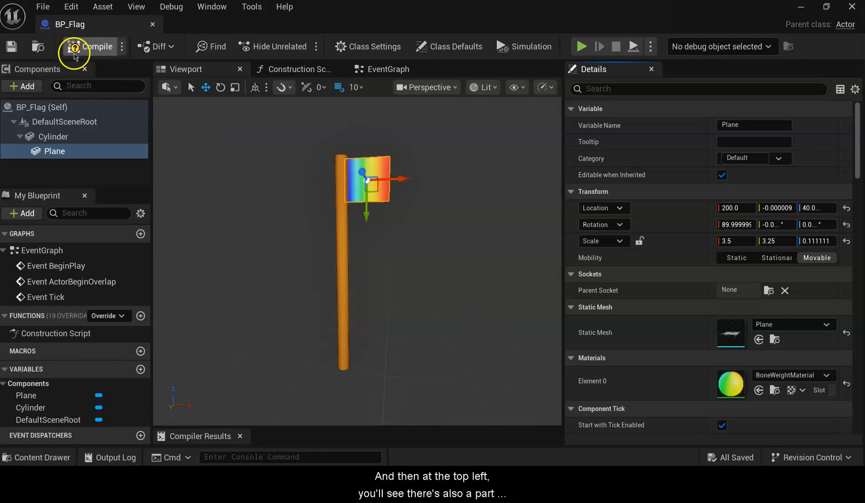
Compile the BP_Flag blueprint and clear the component selection.
{"action": "left_click", "coordinate": [98, 56]}
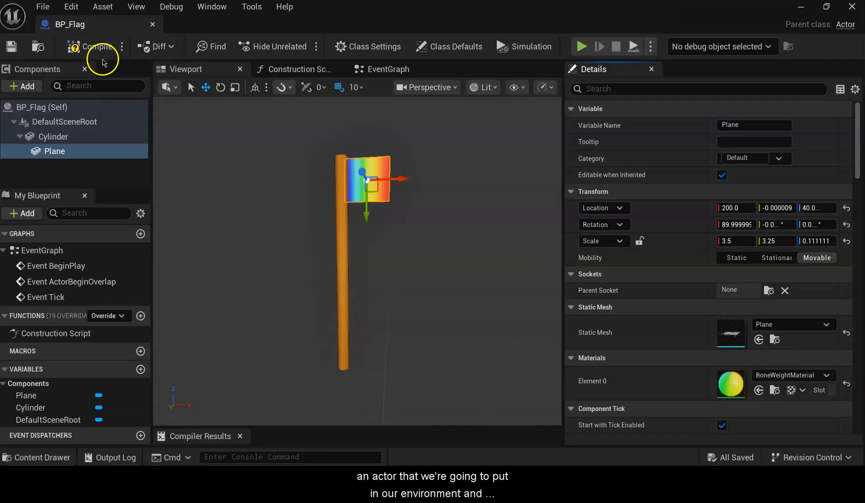
{"action": "left_click", "coordinate": [103, 59]}
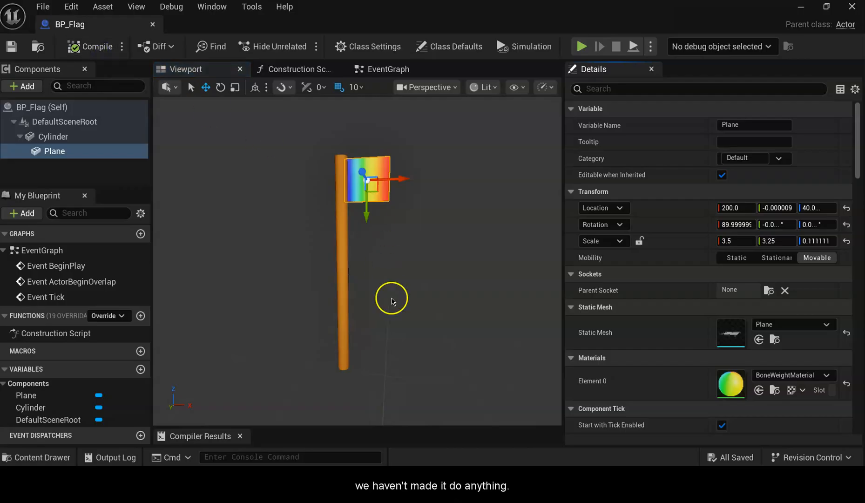
{"action": "left_click", "coordinate": [468, 357]}
{"action": "left_click", "coordinate": [92, 47]}
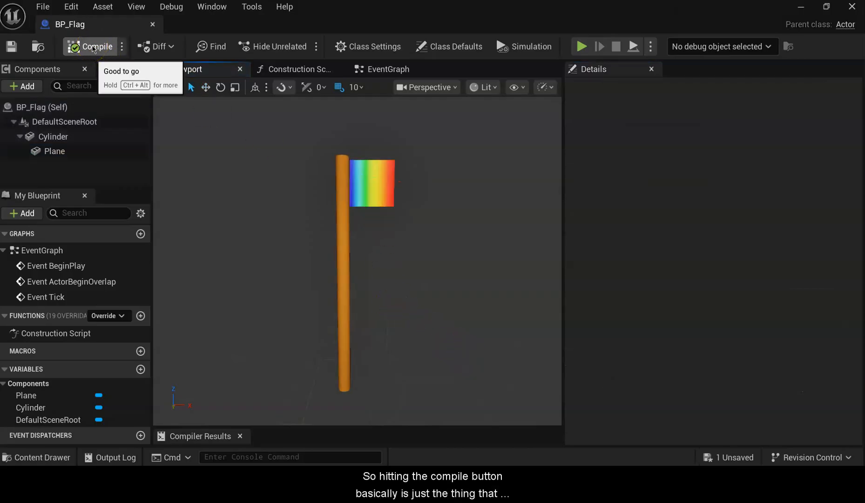
{"action": "left_click", "coordinate": [409, 211]}
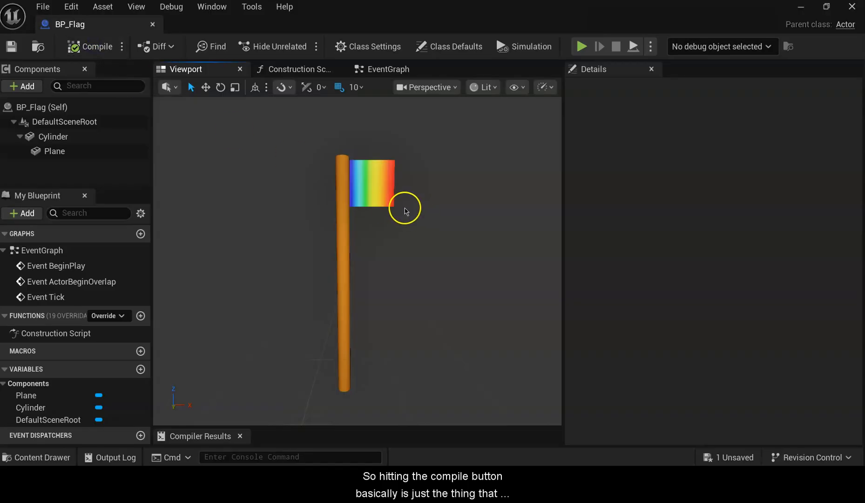